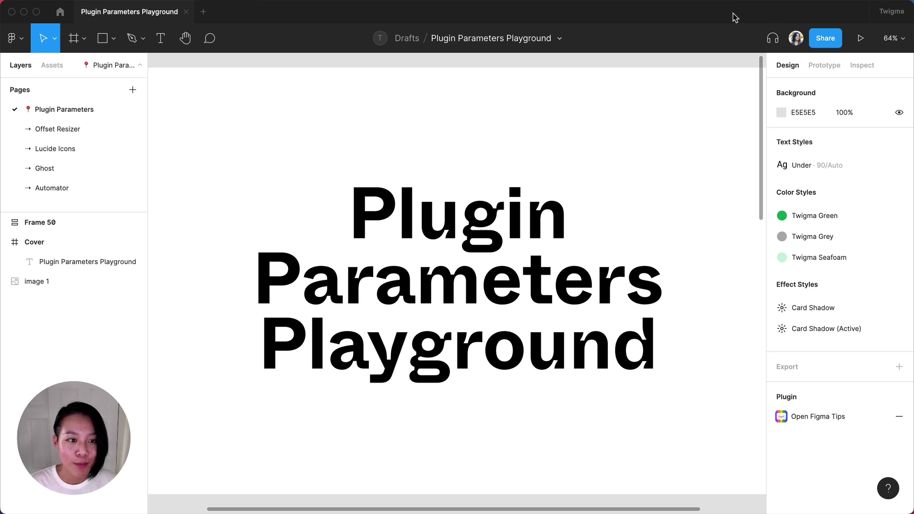
# - Run the Contrast plugin on the title text, confirming a 21:1 black-on-white ratio
pyautogui.press('super+slash')
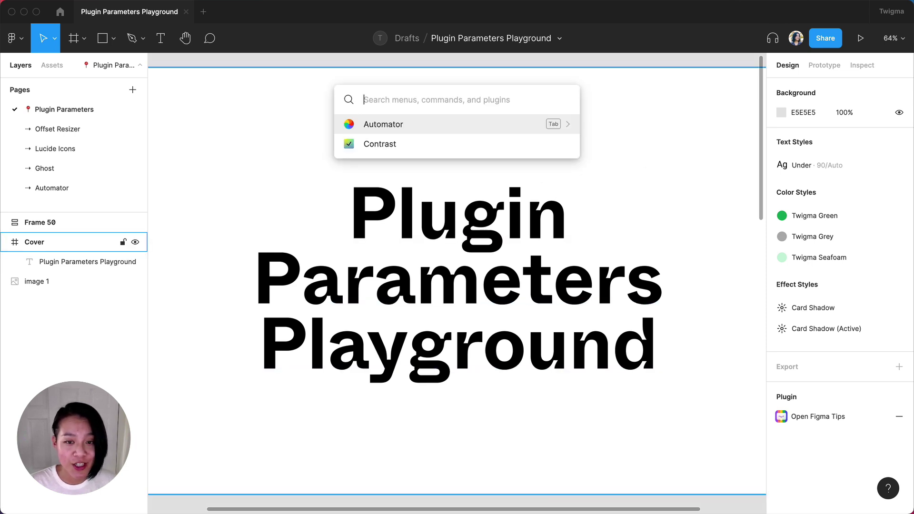
pyautogui.write('contrast')
pyautogui.press('Return')
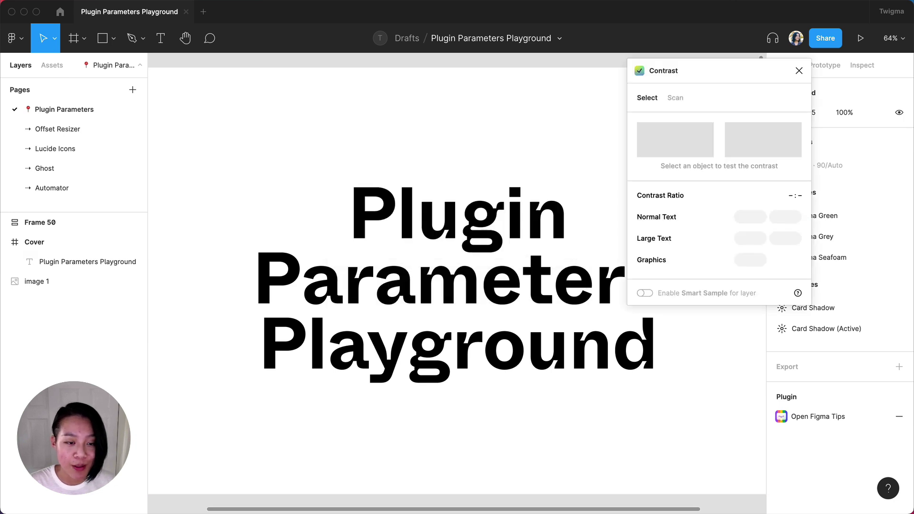
pyautogui.click(543, 217)
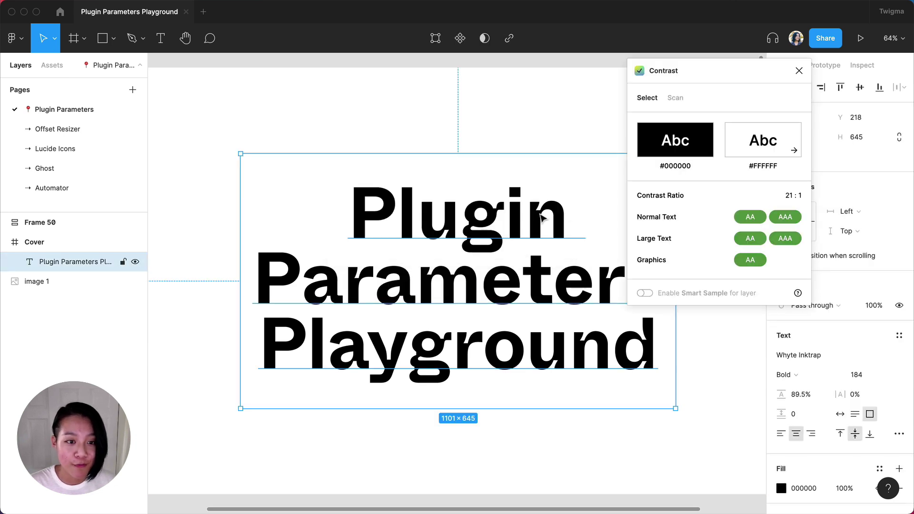
pyautogui.click(800, 71)
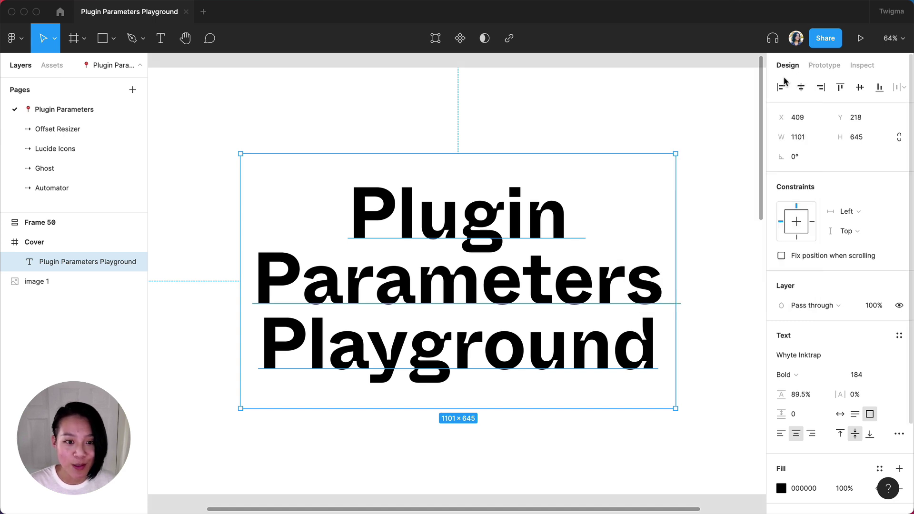
pyautogui.click(56, 138)
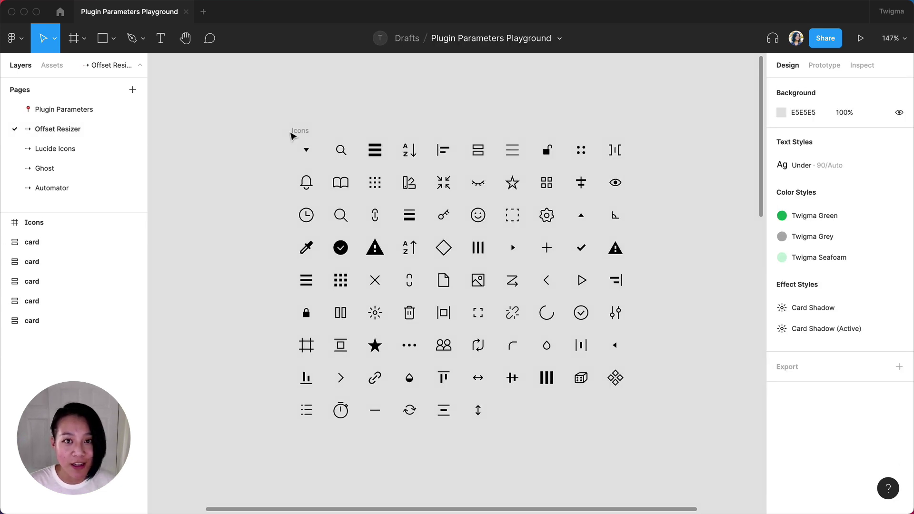
pyautogui.click(296, 132)
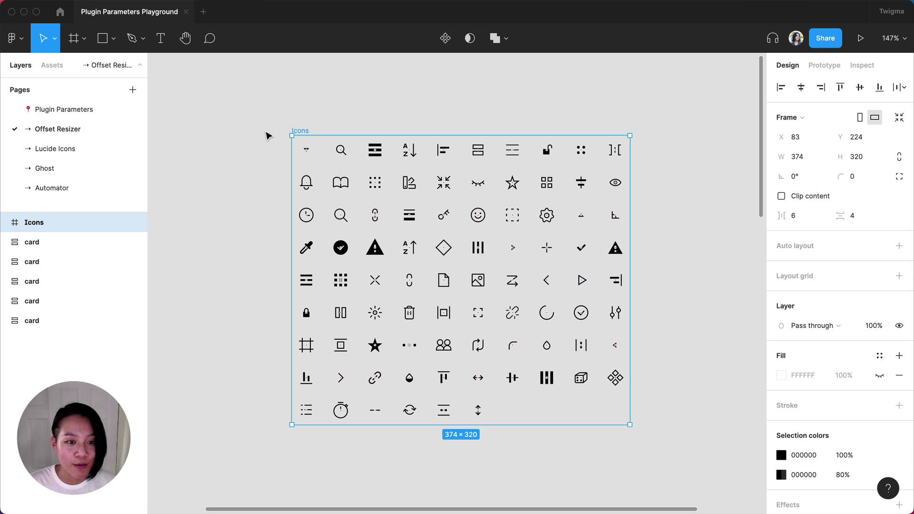
pyautogui.hotkey('shift', 'a')
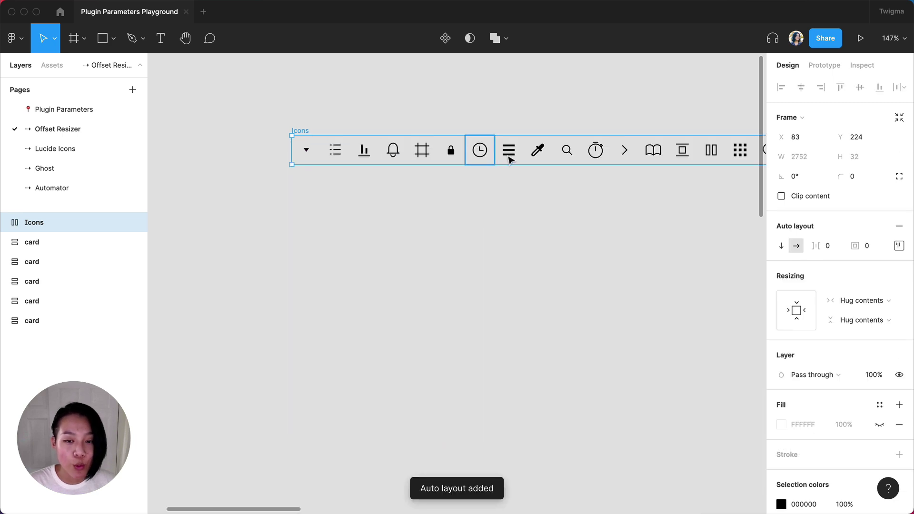
pyautogui.press('super+z')
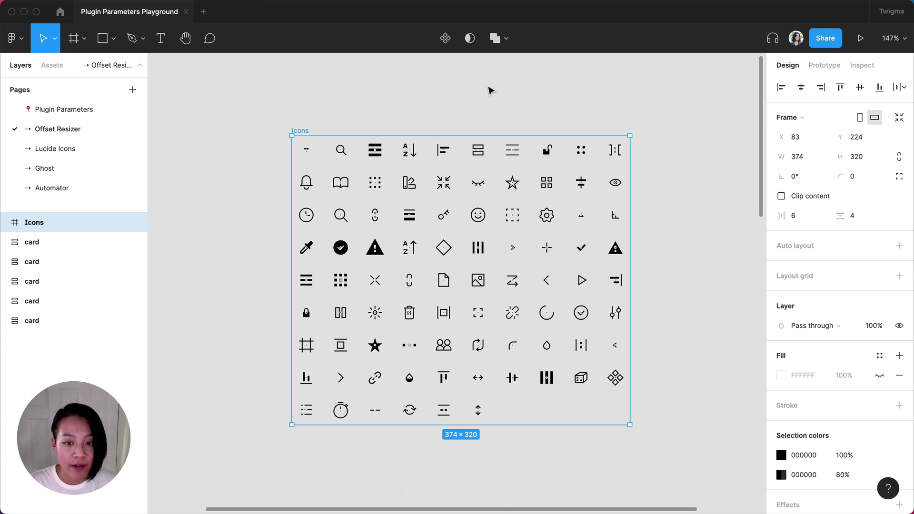
# - Apply Resize with offset at 48 px to the Icons frame, enlarging it to 470×416
pyautogui.press('super+slash')
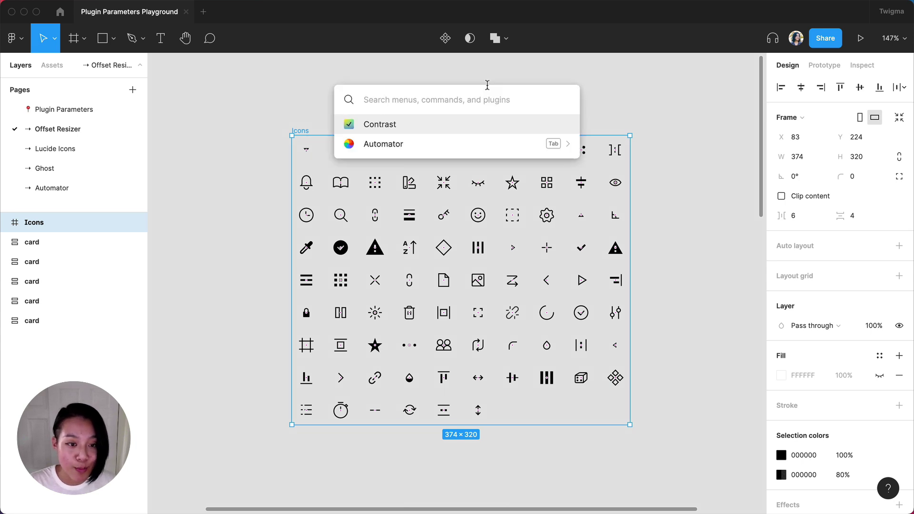
pyautogui.write('offset')
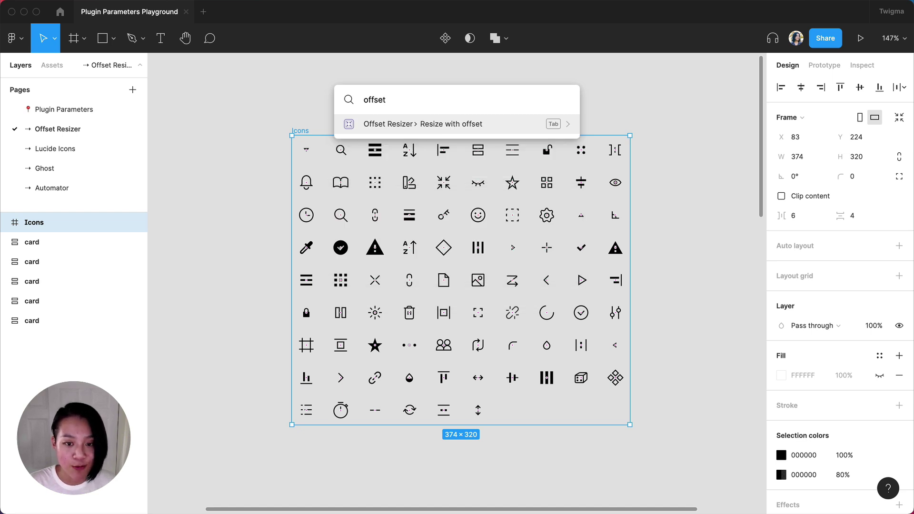
pyautogui.press('Tab')
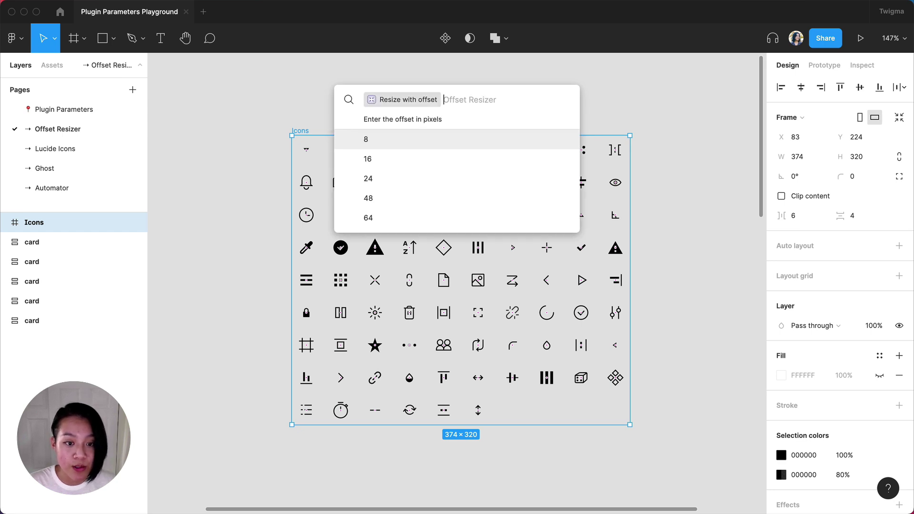
pyautogui.press('Down')
pyautogui.press('Down')
pyautogui.press('Down')
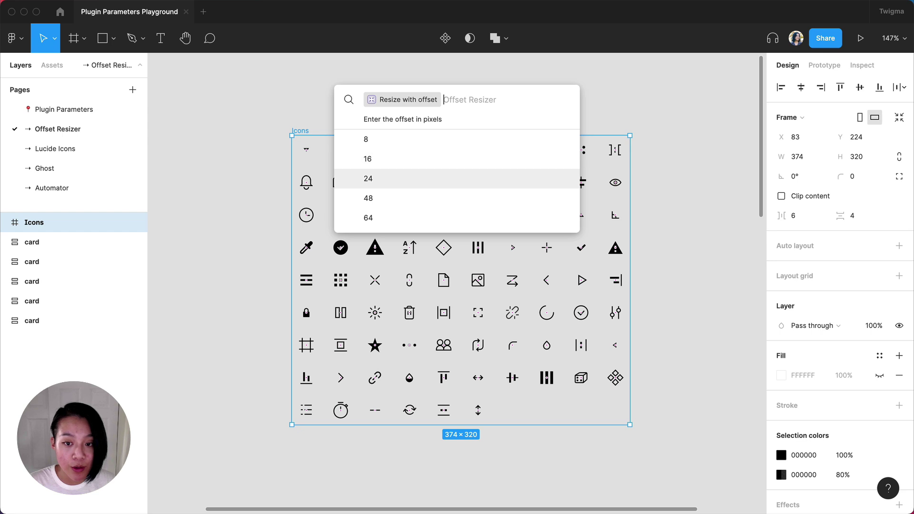
pyautogui.press('Return')
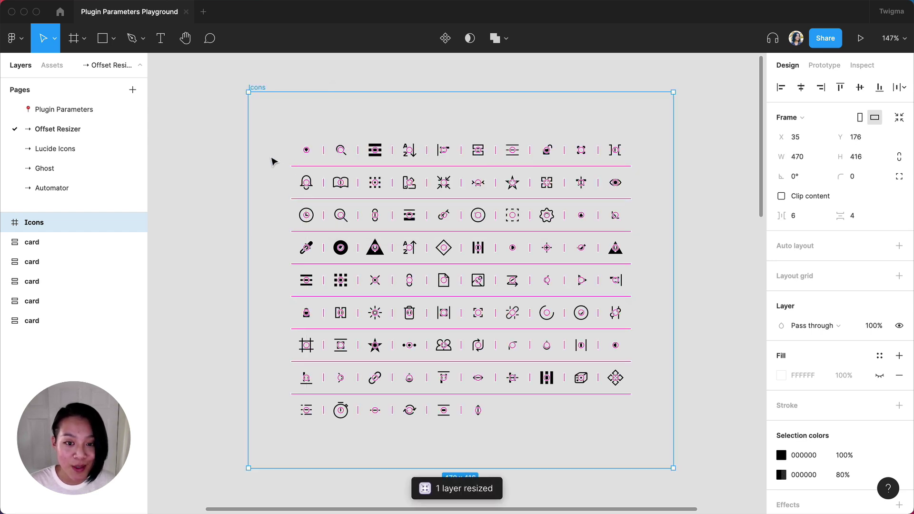
pyautogui.press('alt')
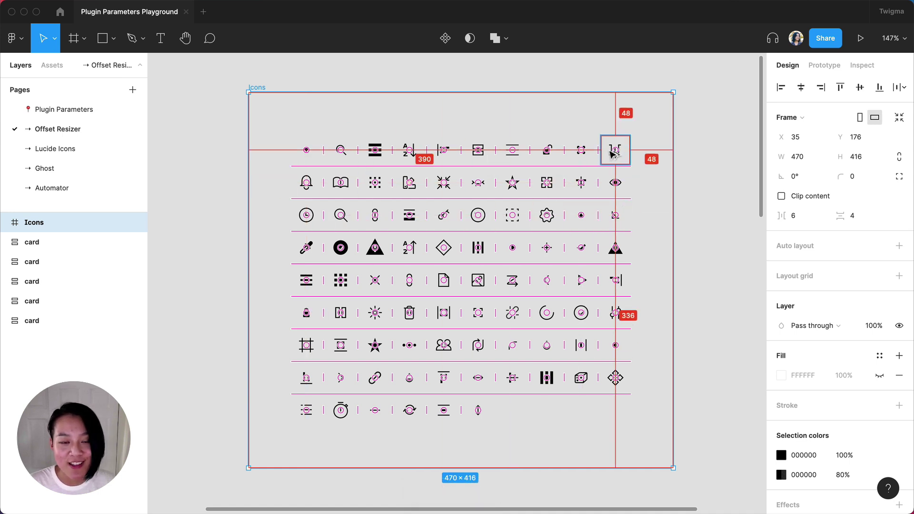
# - On the Lucide Icons page, insert the activity and album icons with the Lucide plugin, then select both
pyautogui.click(213, 152)
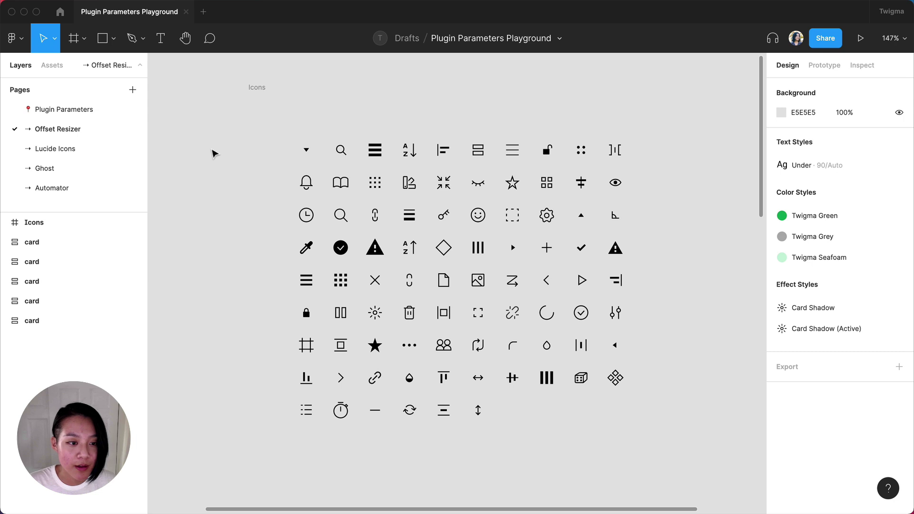
pyautogui.click(92, 149)
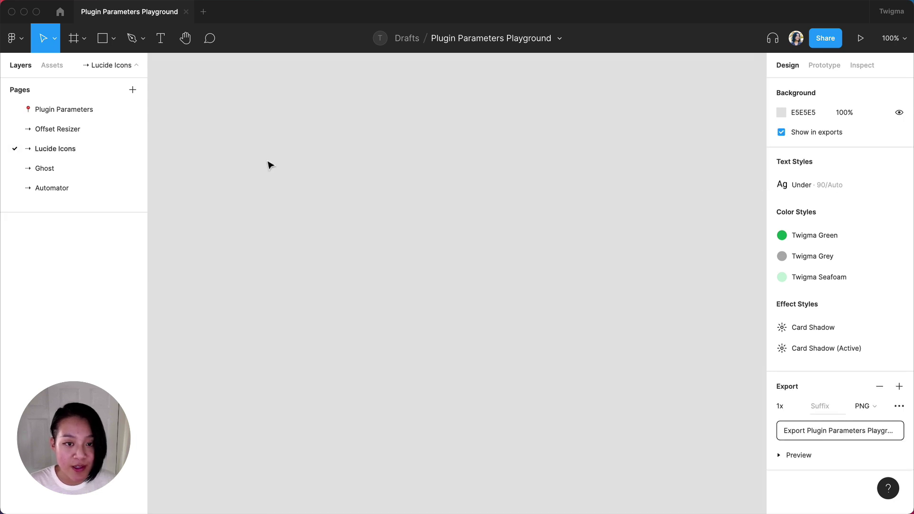
pyautogui.press('super+slash')
pyautogui.write('lucide')
pyautogui.press('Return')
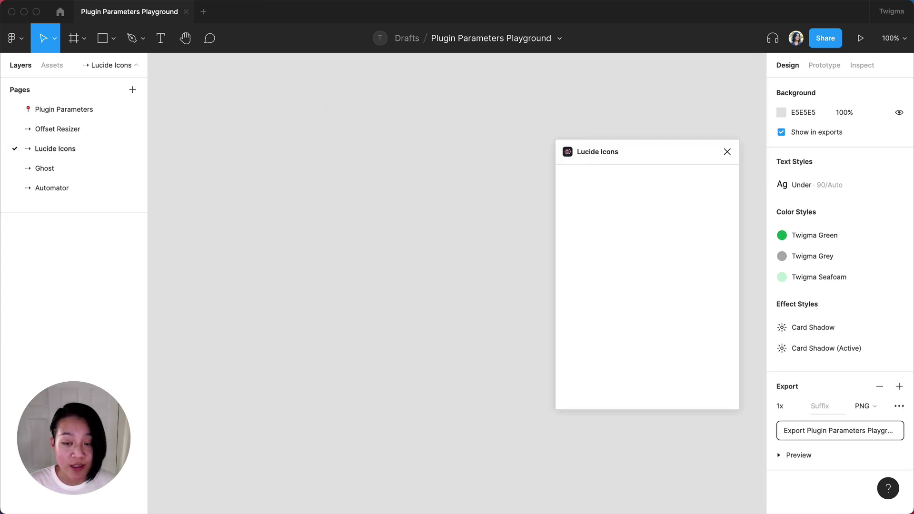
pyautogui.click(568, 204)
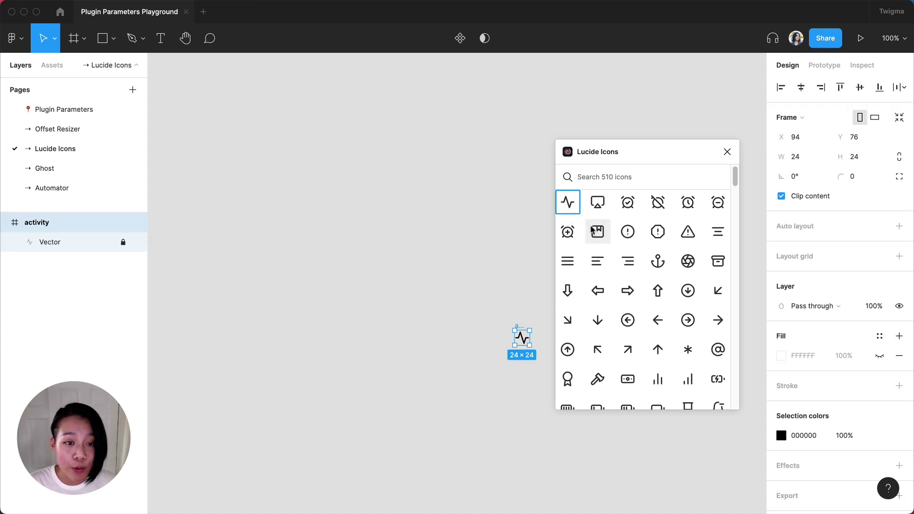
pyautogui.click(595, 233)
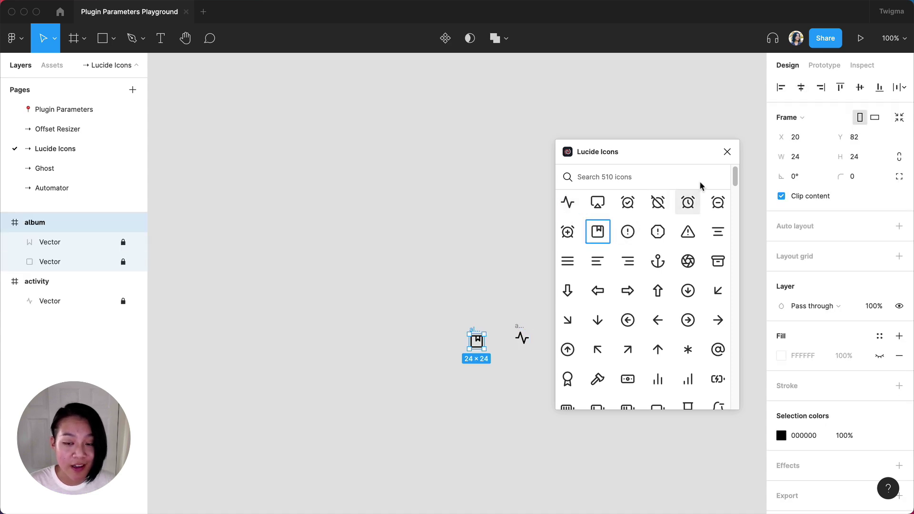
pyautogui.click(728, 153)
pyautogui.moveTo(436, 287); pyautogui.dragTo(586, 406)
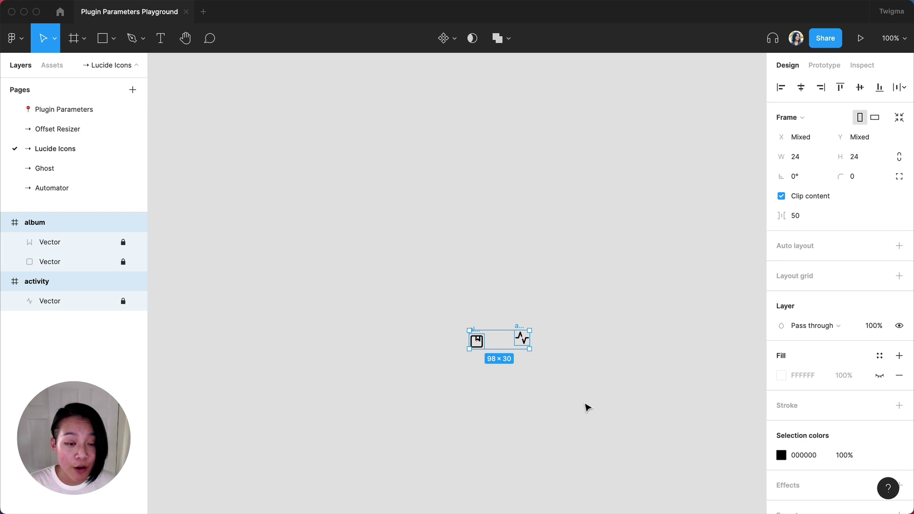
# - Delete the two icons and insert the Lucide arrow-big-down icon by searching 'arrow'
pyautogui.press('Delete')
pyautogui.press('super+slash')
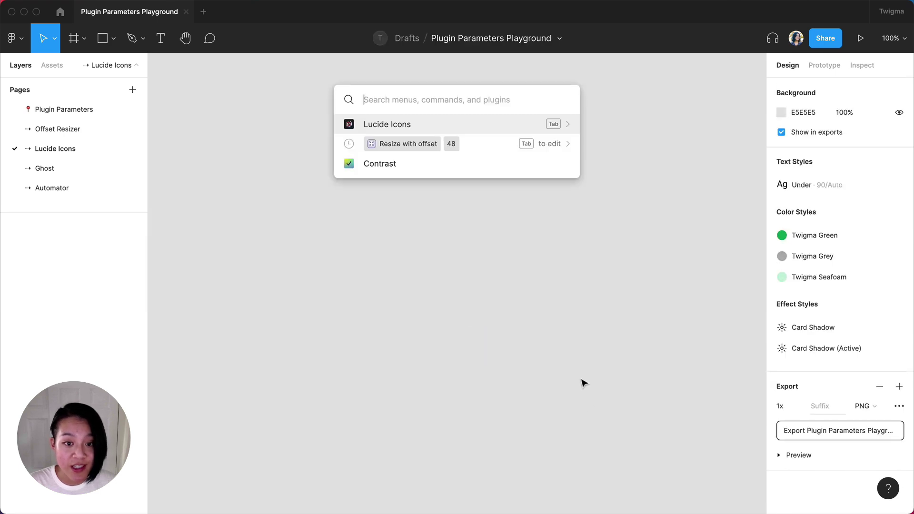
pyautogui.write('lucide')
pyautogui.press('Return')
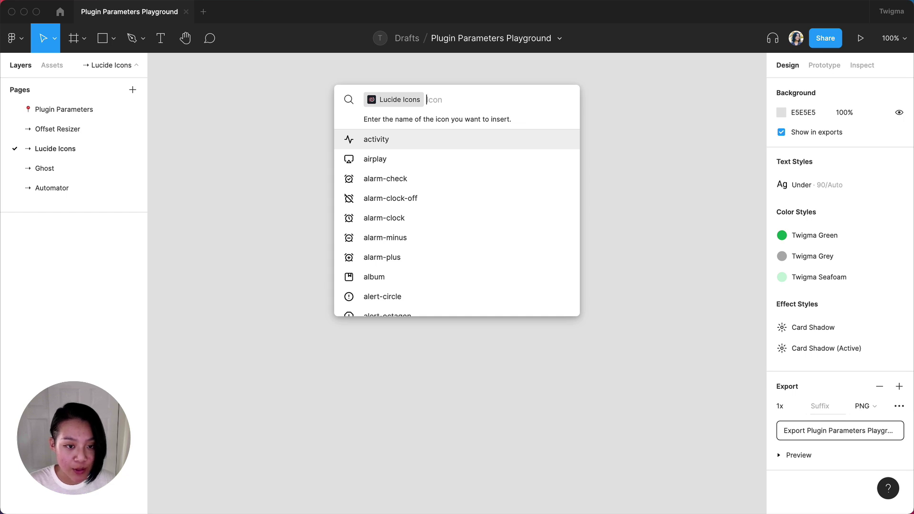
pyautogui.press('Down')
pyautogui.press('Down')
pyautogui.press('Down')
pyautogui.press('Down')
pyautogui.press('Down')
pyautogui.press('Down')
pyautogui.press('Down')
pyautogui.press('Down')
pyautogui.press('Down')
pyautogui.press('Down')
pyautogui.press('Down')
pyautogui.press('Down')
pyautogui.press('Down')
pyautogui.press('Down')
pyautogui.press('Down')
pyautogui.press('Down')
pyautogui.press('Down')
pyautogui.press('Down')
pyautogui.press('Down')
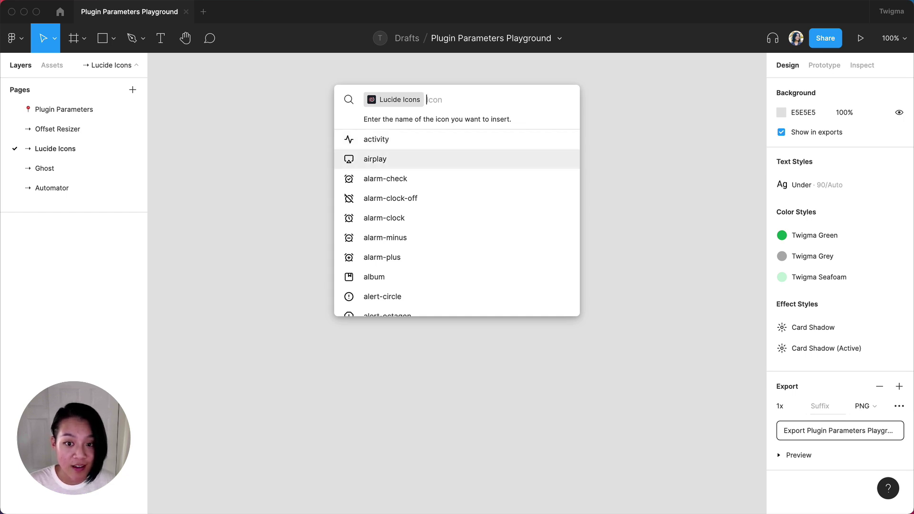
pyautogui.press('Down')
pyautogui.press('Down')
pyautogui.press('Down')
pyautogui.press('Down')
pyautogui.press('Down')
pyautogui.press('Down')
pyautogui.press('Down')
pyautogui.press('Down')
pyautogui.press('Down')
pyautogui.press('Down')
pyautogui.press('Down')
pyautogui.press('Down')
pyautogui.press('Down')
pyautogui.press('Down')
pyautogui.press('Down')
pyautogui.press('Down')
pyautogui.press('Down')
pyautogui.press('Down')
pyautogui.press('Down')
pyautogui.press('Down')
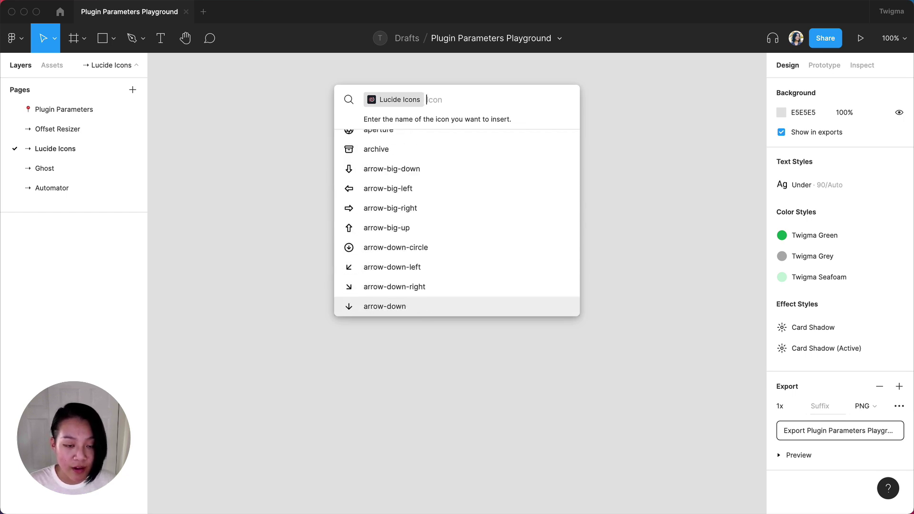
pyautogui.press('Down')
pyautogui.press('Down')
pyautogui.press('Down')
pyautogui.press('Down')
pyautogui.press('Down')
pyautogui.press('Down')
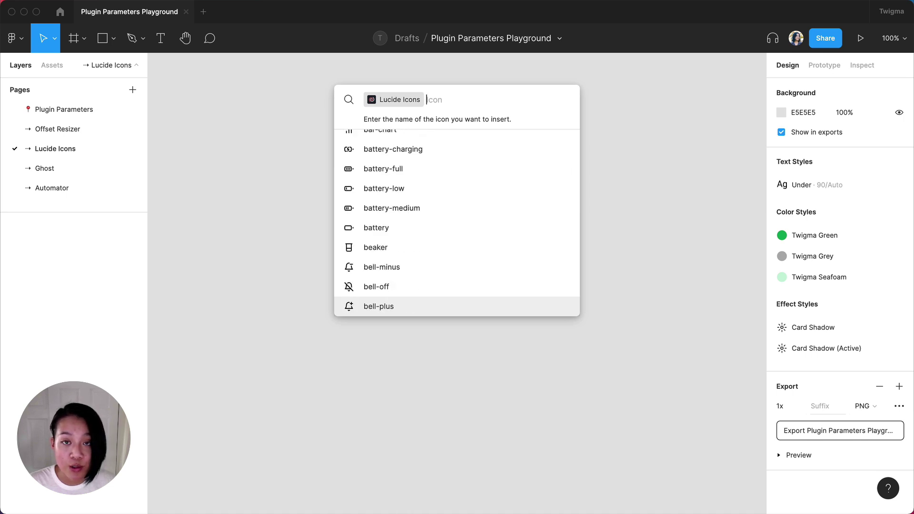
pyautogui.write('arrow')
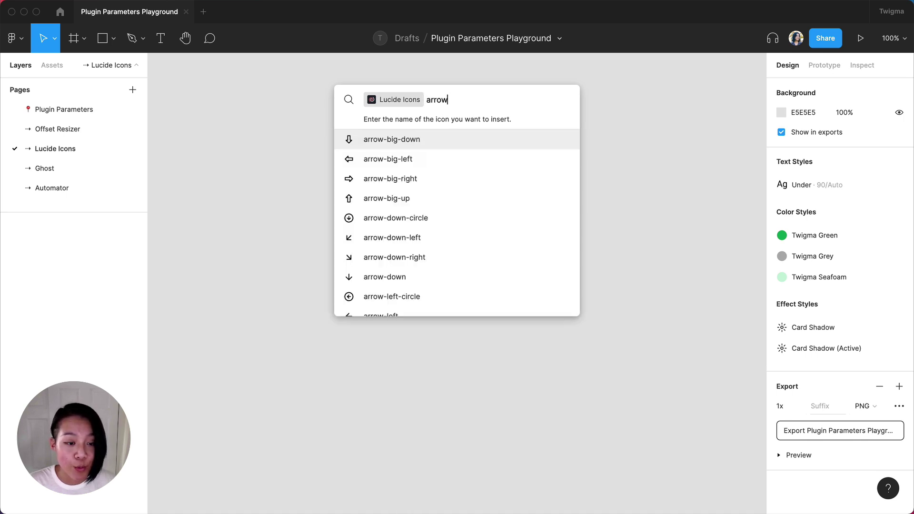
pyautogui.press('Return')
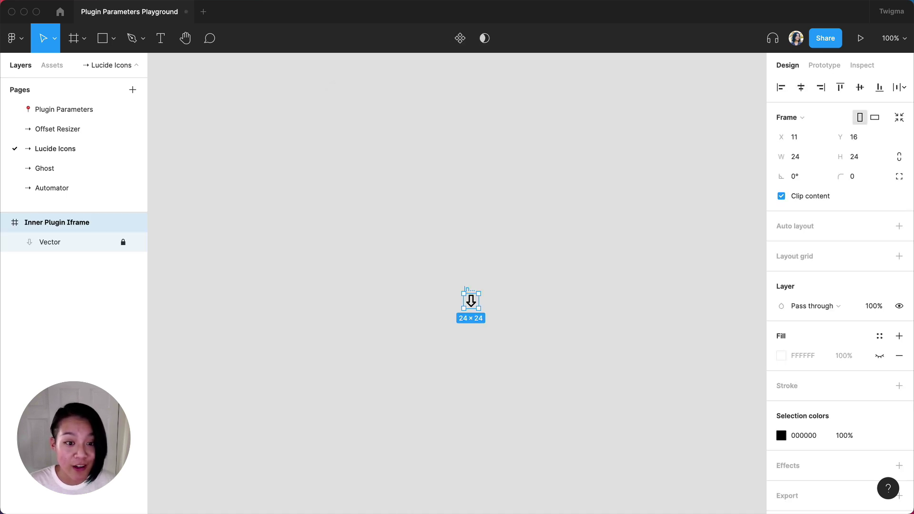
pyautogui.click(583, 385)
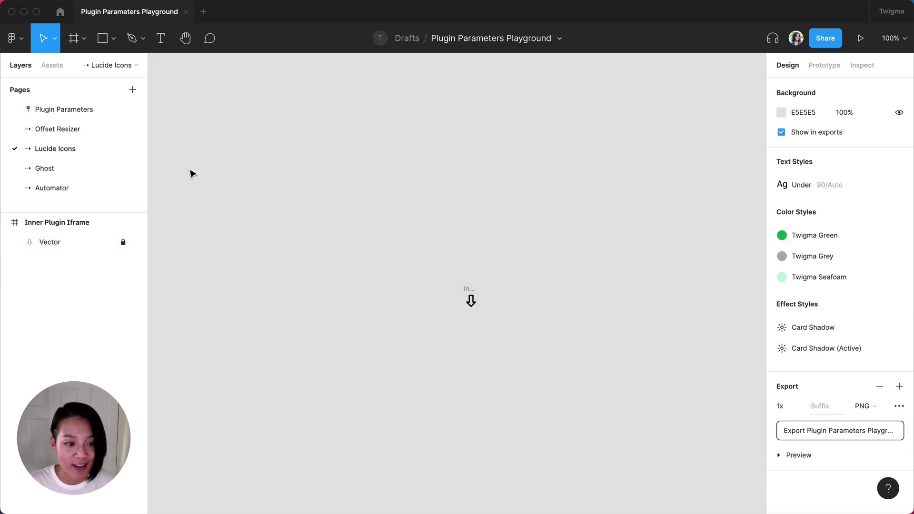
# - Ghost the Home, Product Details and Shopping Cart screens in gray on the Ghost page
pyautogui.click(67, 170)
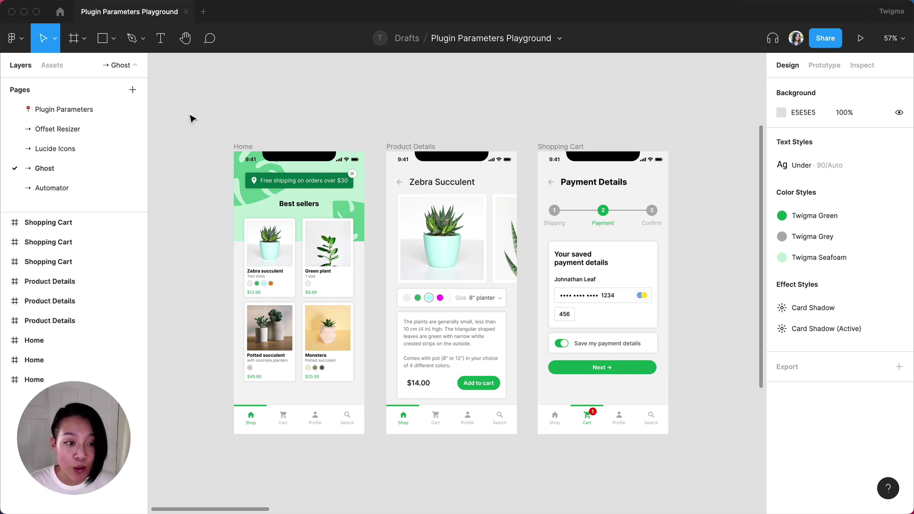
pyautogui.moveTo(189, 118); pyautogui.dragTo(740, 486)
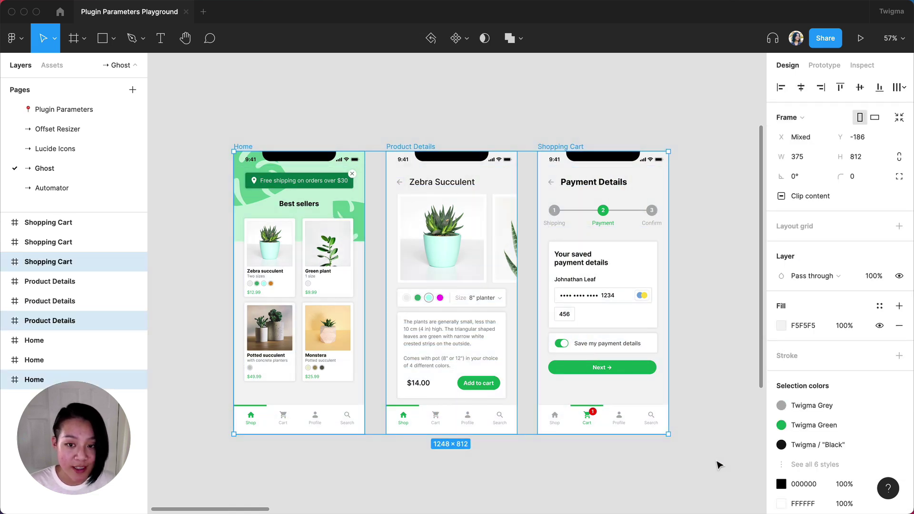
pyautogui.press('super+slash')
pyautogui.write('ghost')
pyautogui.press('Return')
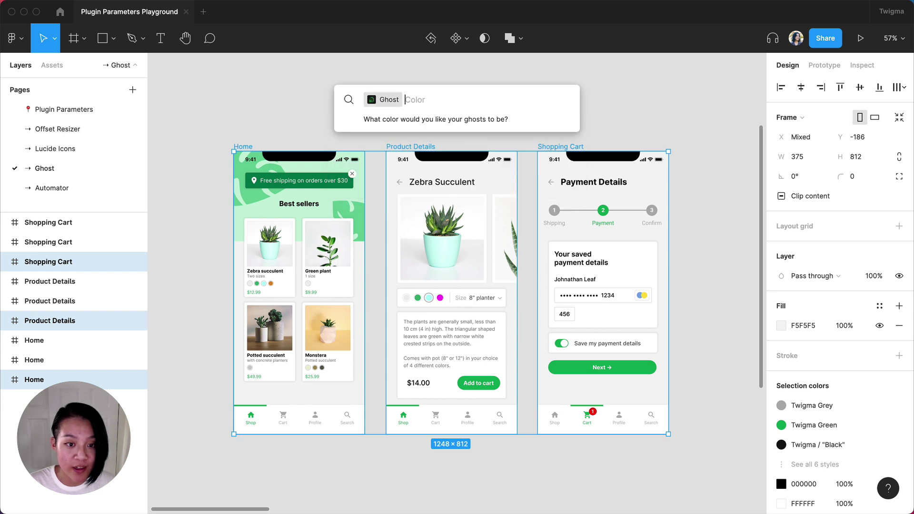
pyautogui.press('Return')
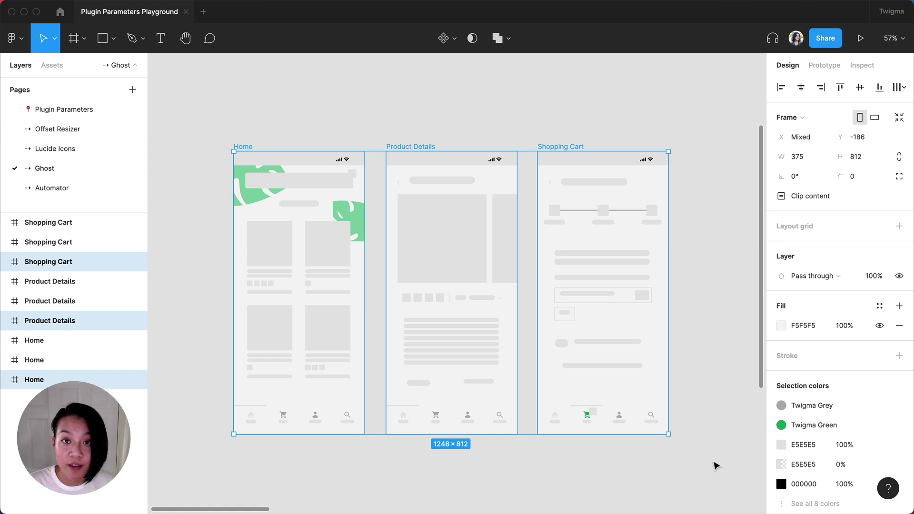
pyautogui.click(715, 465)
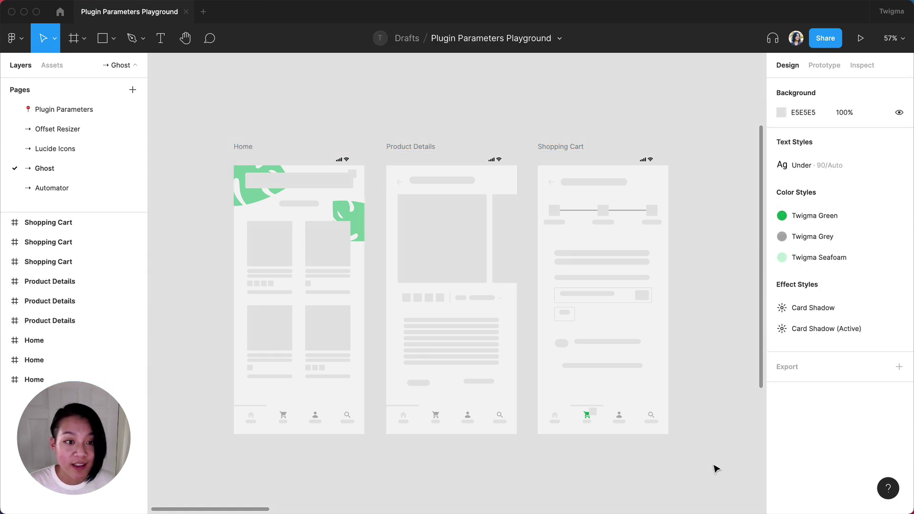
# - On the Automator page, launch Automator and view the Create starter mobile frames steps
pyautogui.click(62, 189)
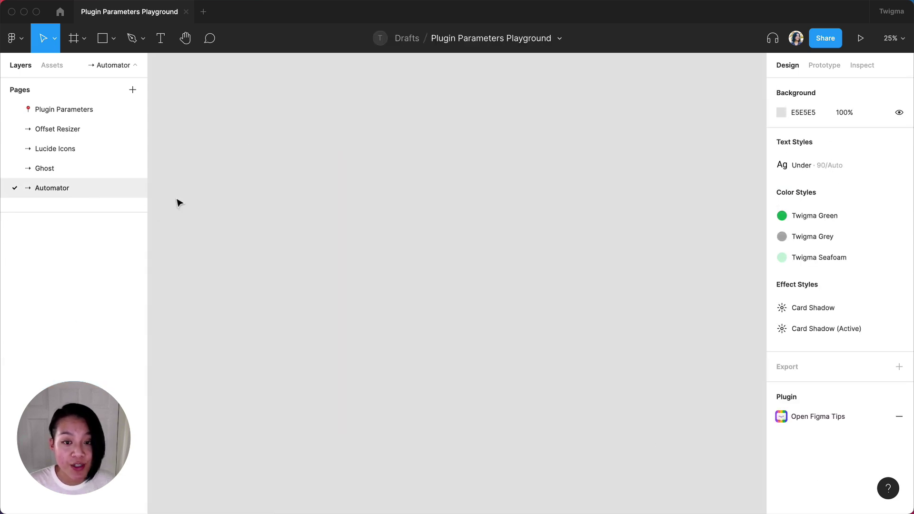
pyautogui.press('super+slash')
pyautogui.write('autom')
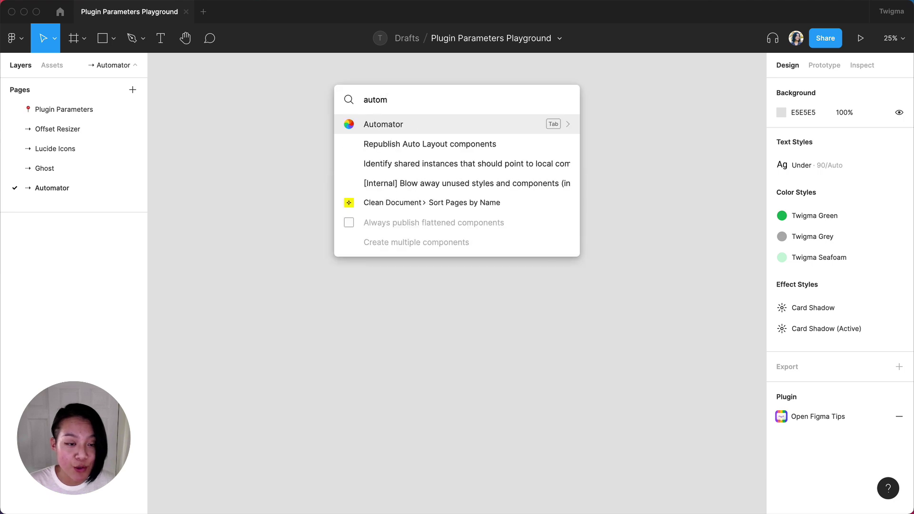
pyautogui.press('Return')
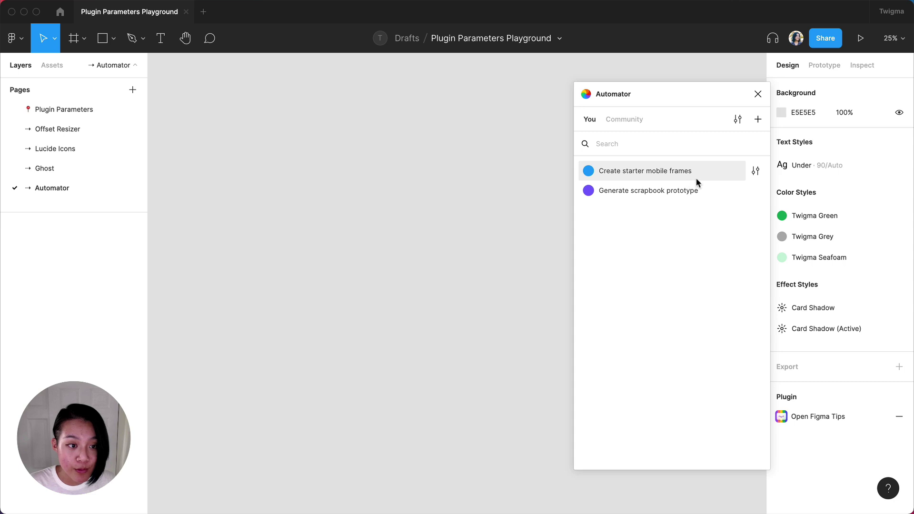
pyautogui.click(756, 173)
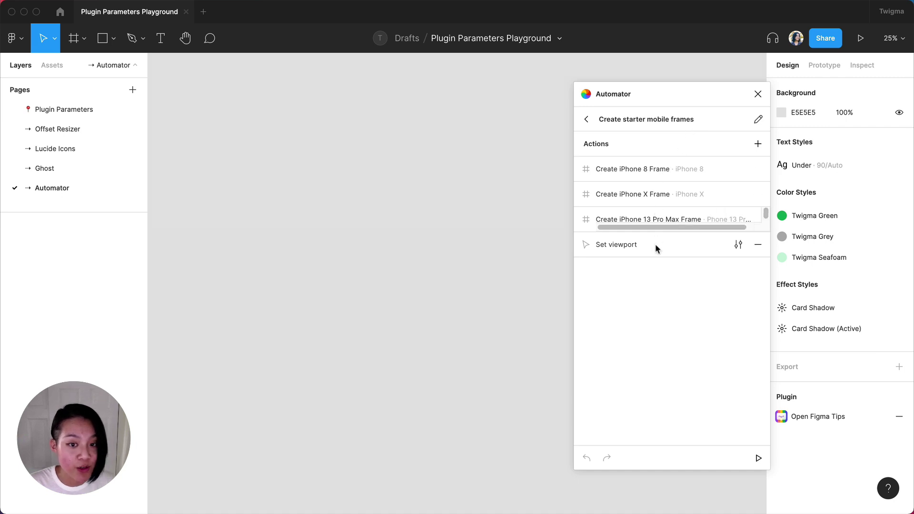
# - Run Create starter mobile frames, adding iPhone 8, iPhone X and iPhone 13 Pro Max frames
pyautogui.click(758, 94)
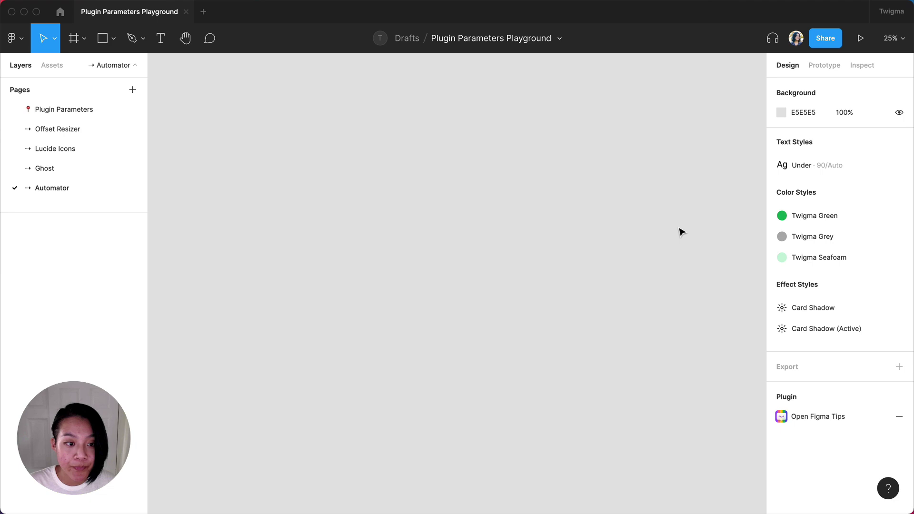
pyautogui.press('super+slash')
pyautogui.write('automat')
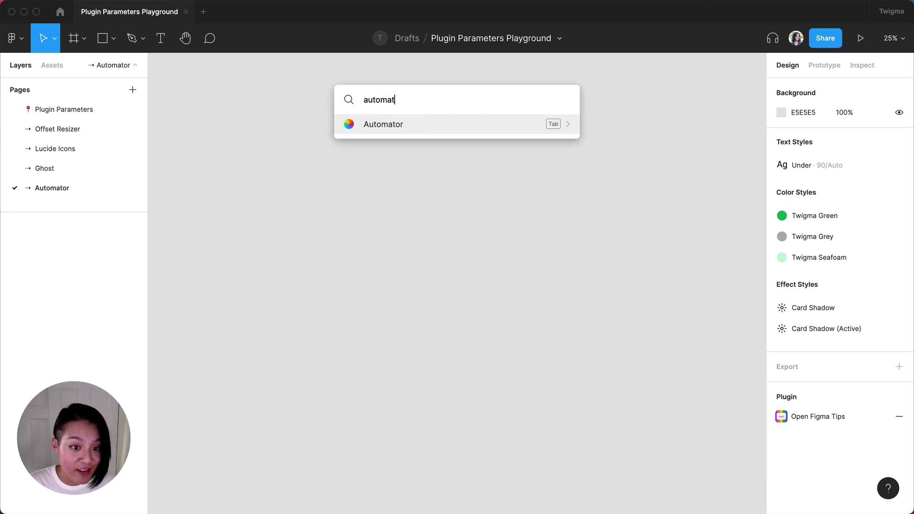
pyautogui.press('Tab')
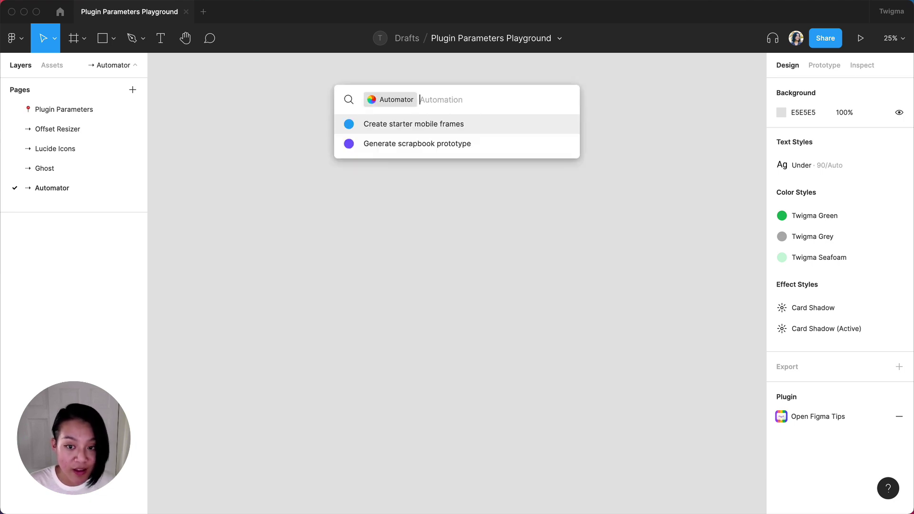
pyautogui.press('Return')
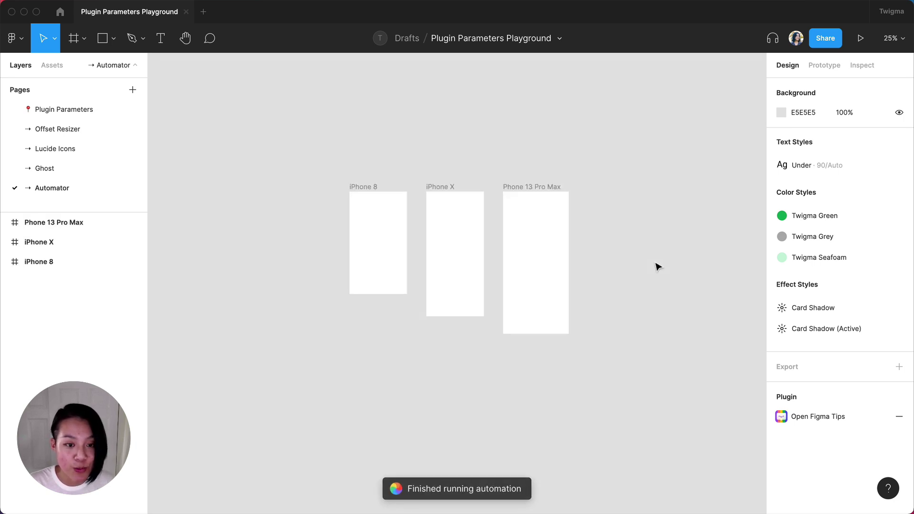
# - Reopen Automator to browse its Community automations and Settings, then close it
pyautogui.press('super+slash')
pyautogui.write('autom')
pyautogui.press('Return')
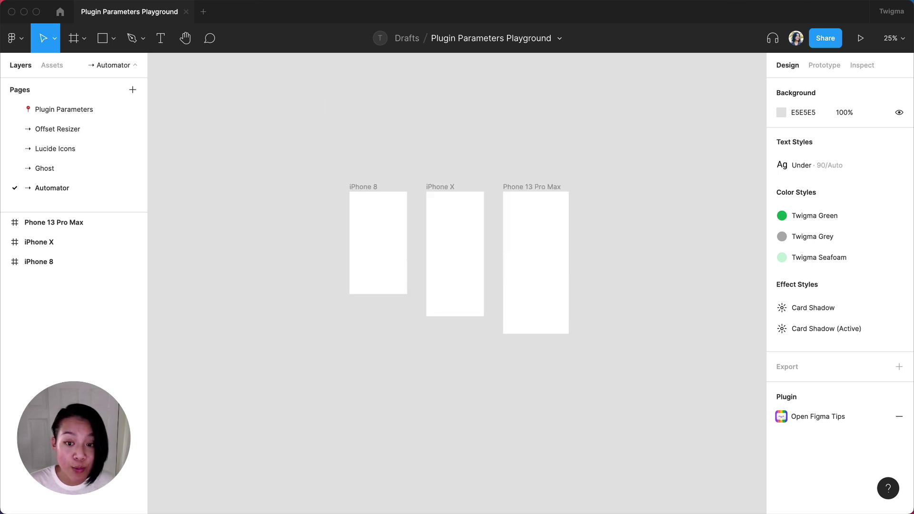
pyautogui.click(638, 121)
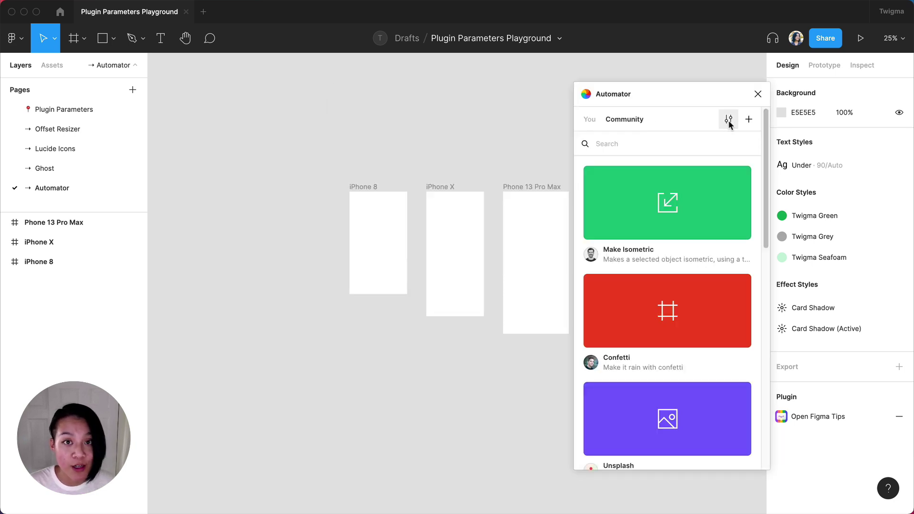
pyautogui.click(736, 119)
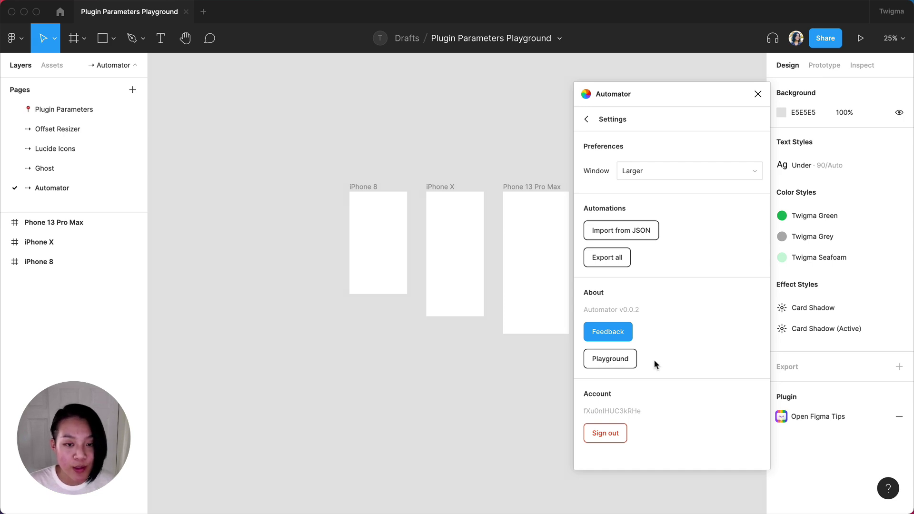
pyautogui.click(758, 95)
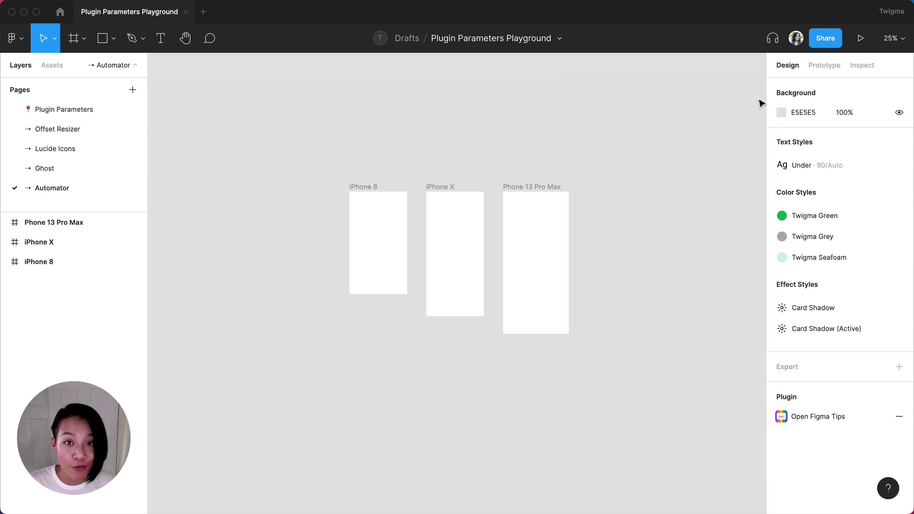